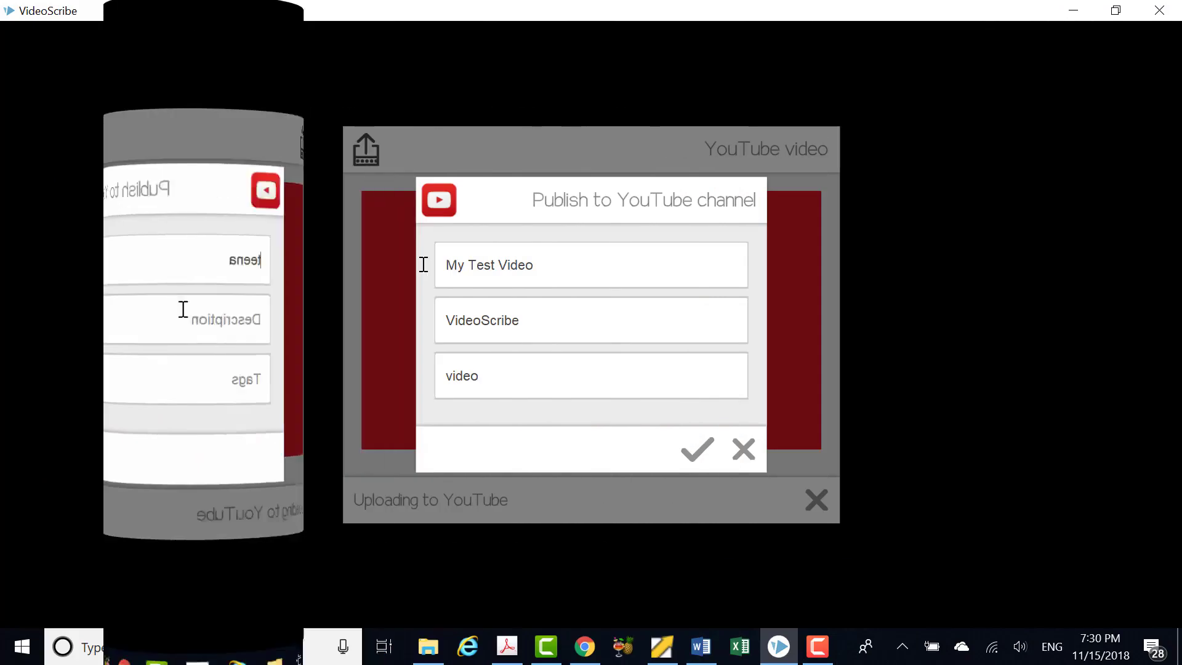
Enter VideoScribe as the YouTube video description, and authorize publishing through the Google account with permission to manage YouTube videos
text(scribe)
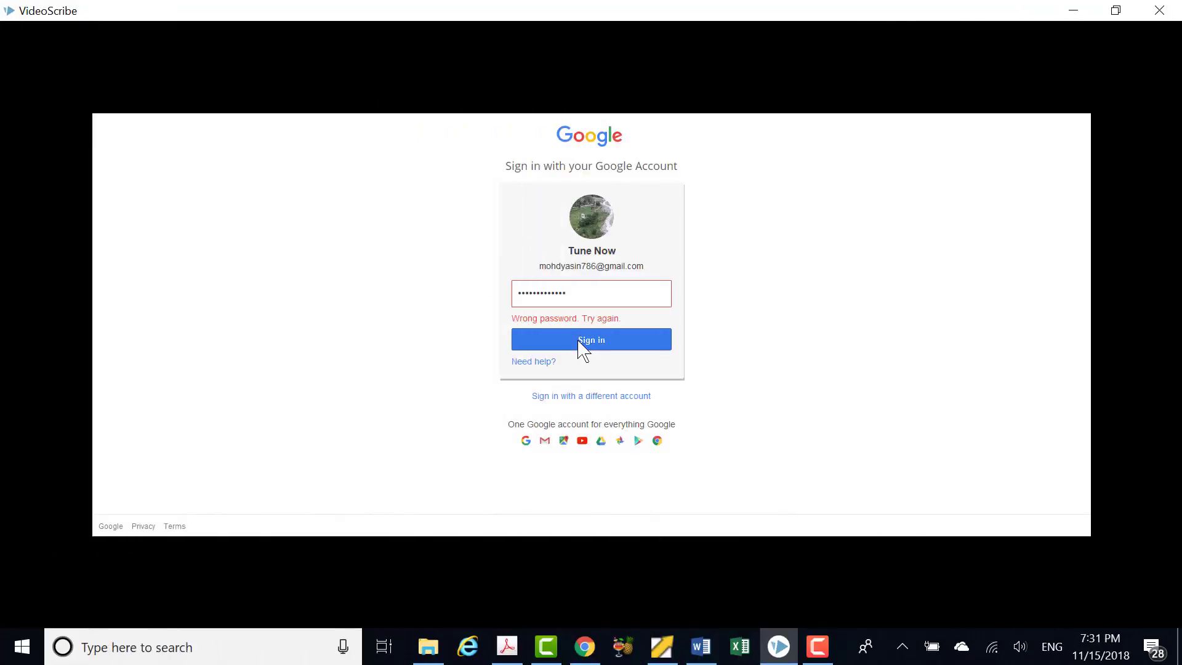
click(579, 342)
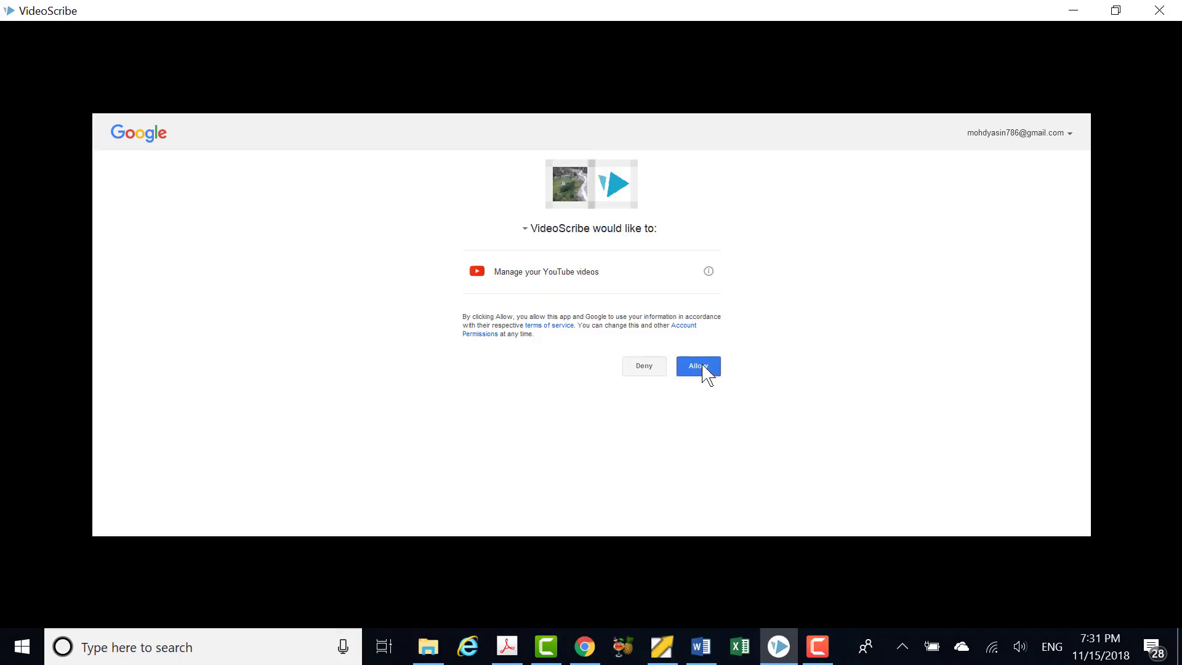
click(703, 367)
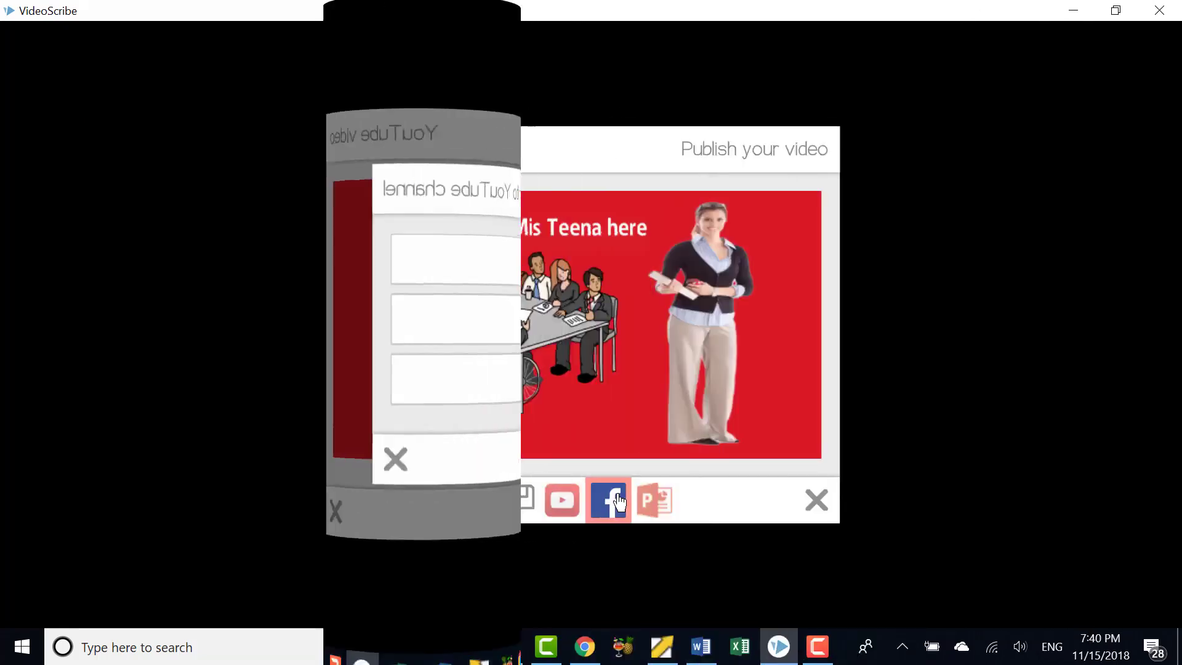
Choose Facebook as a publishing target for the video, and export the project as a PowerPoint presentation
click(610, 498)
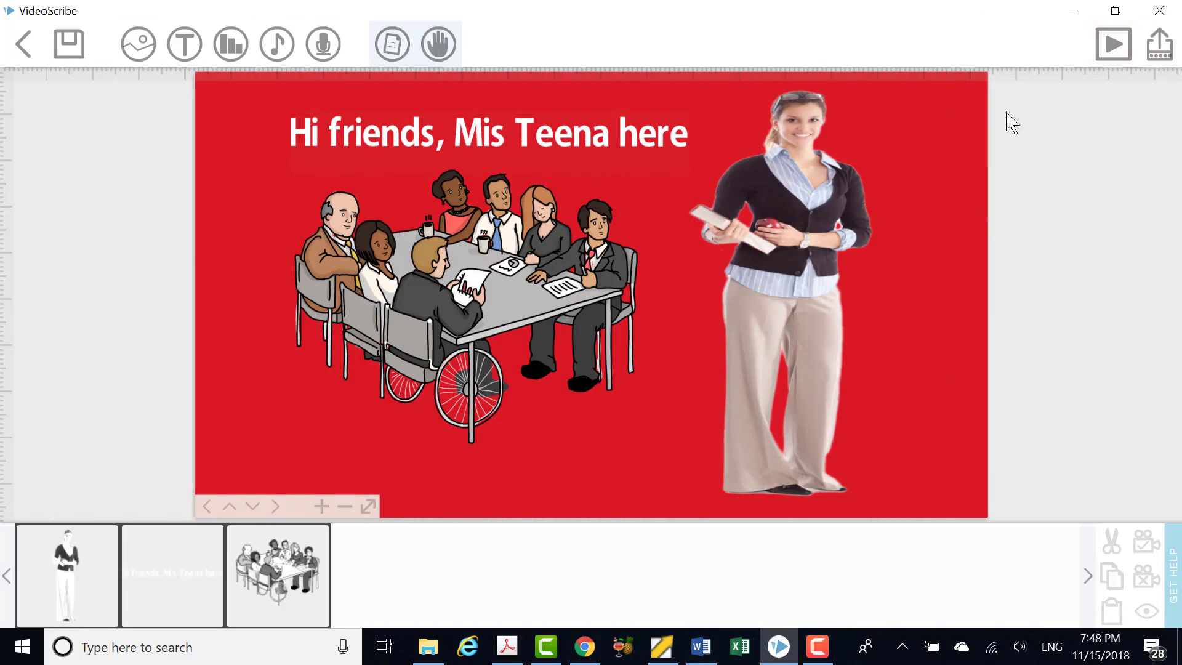
click(1159, 48)
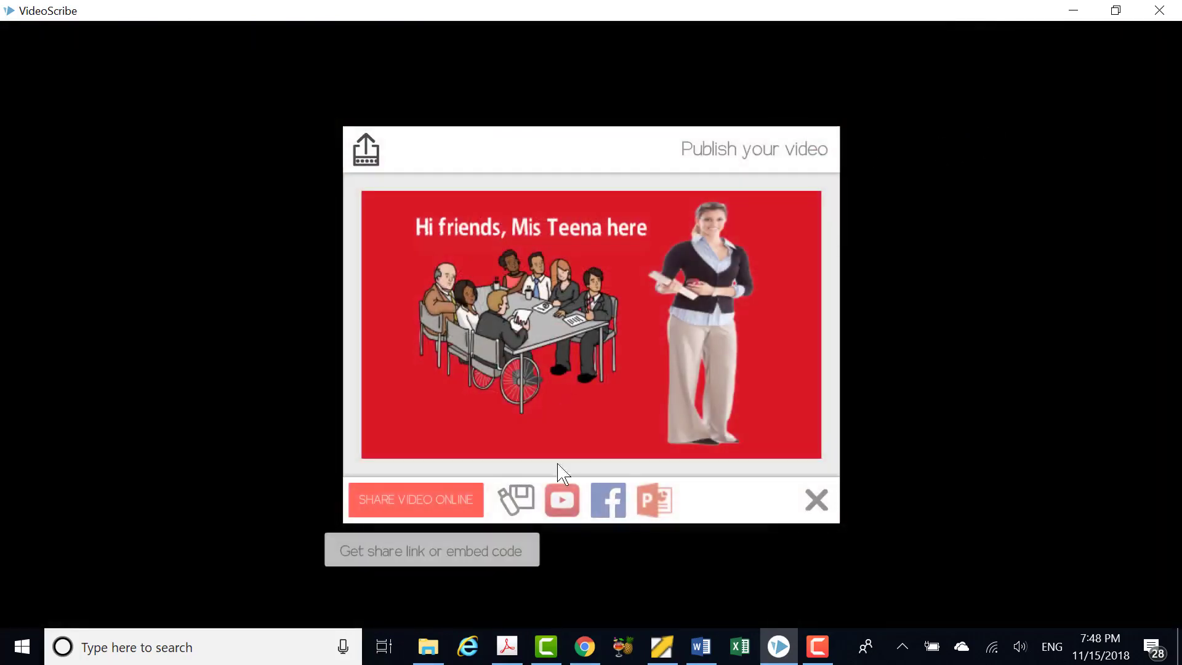
click(656, 508)
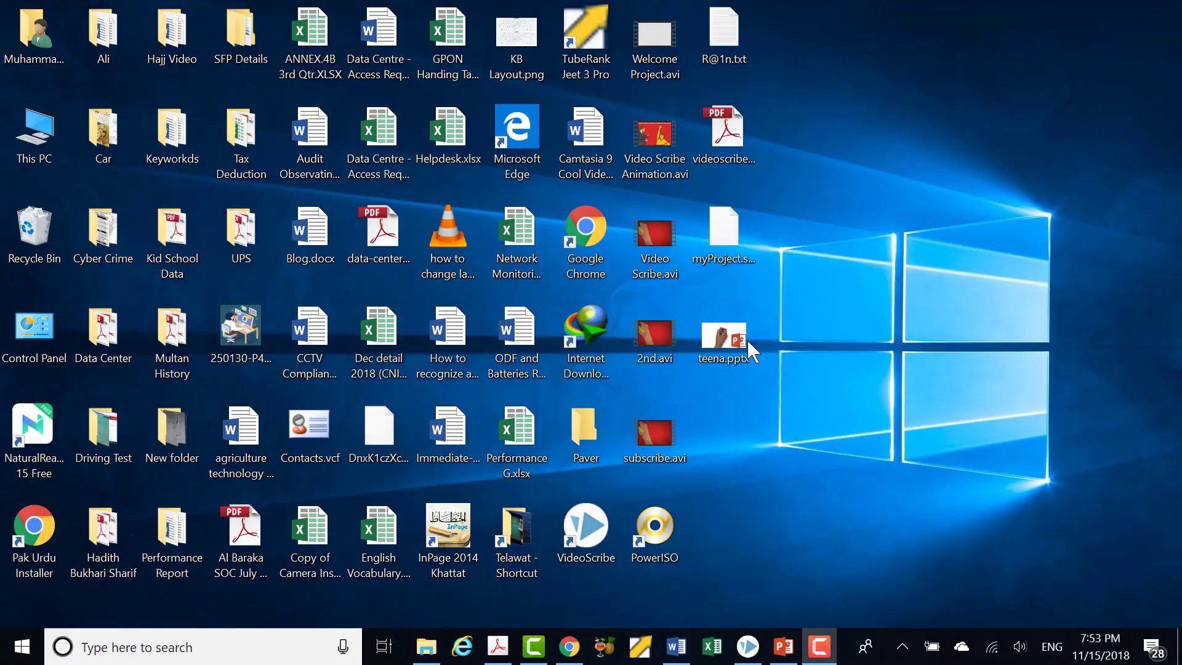
Open teena.pptx from the desktop in PowerPoint and play the video embedded on its slide
double_click(727, 347)
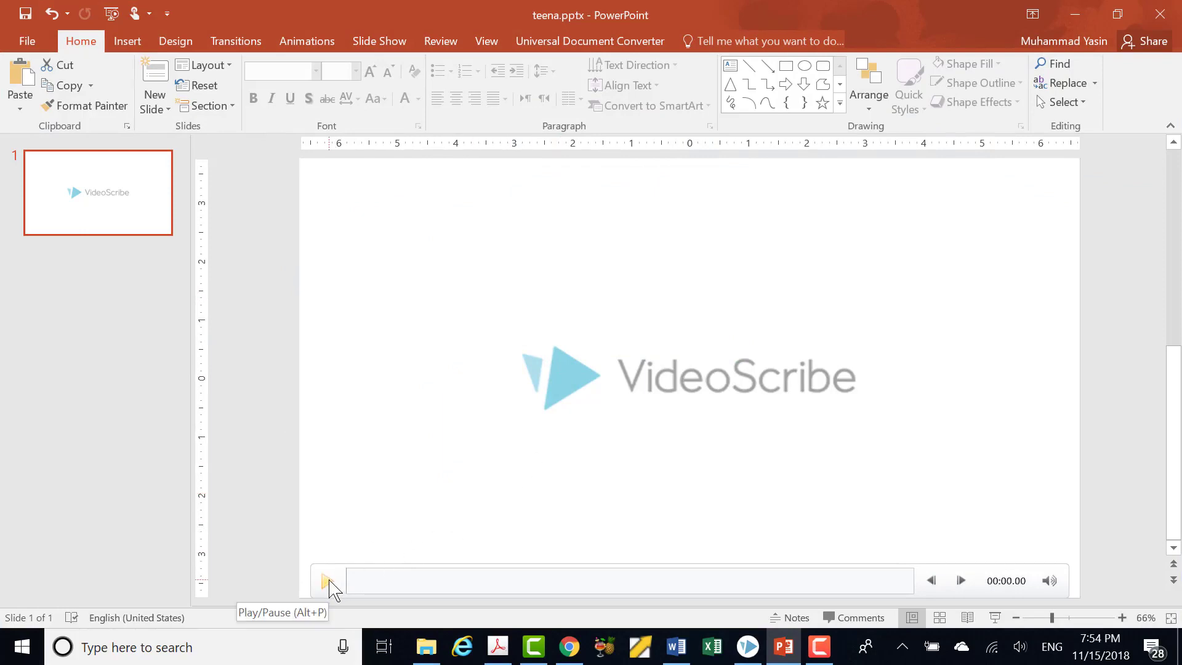
click(326, 581)
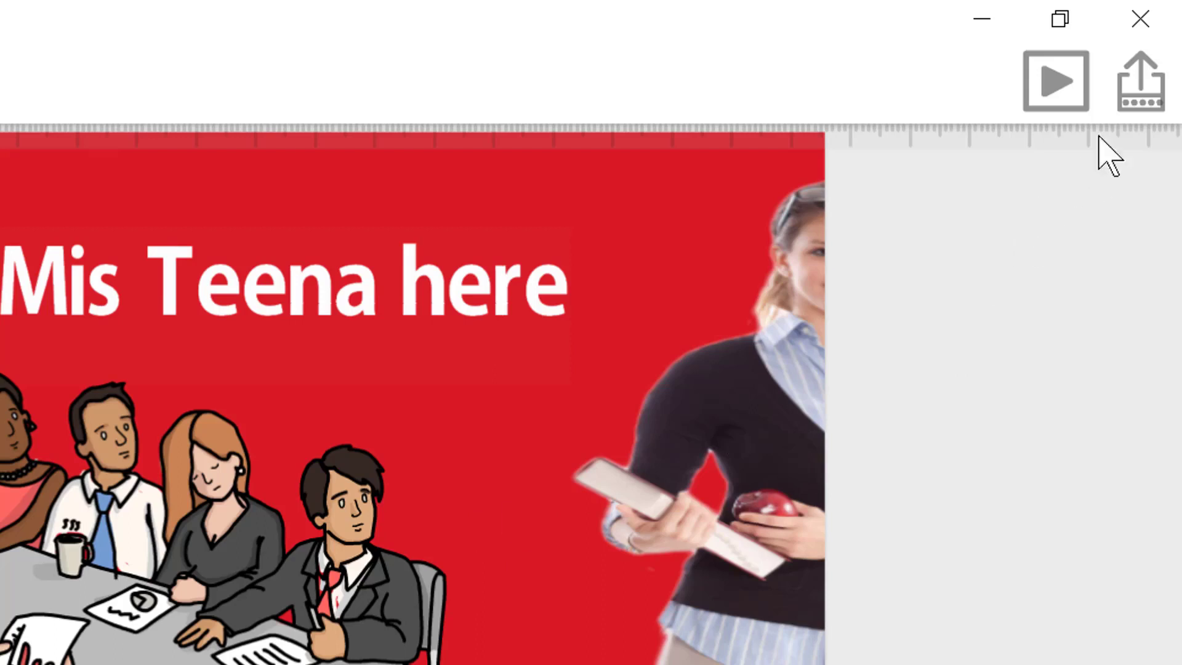
Start publishing the project as a local video file and set the output format to Windows WMV
click(1140, 85)
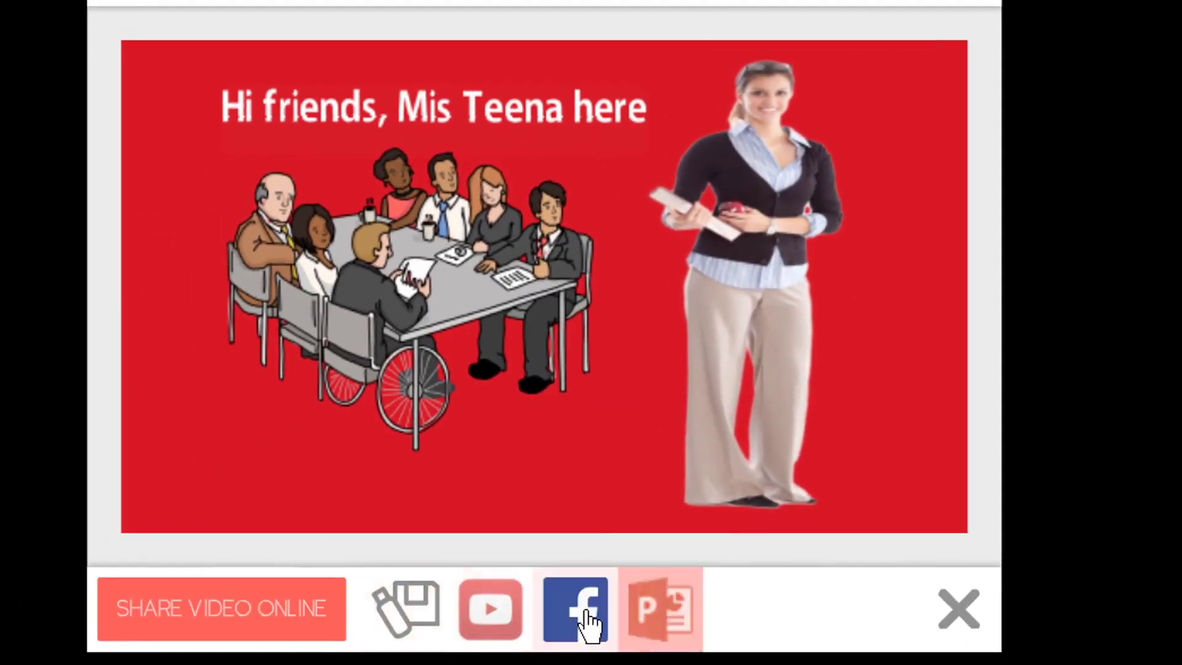
click(408, 629)
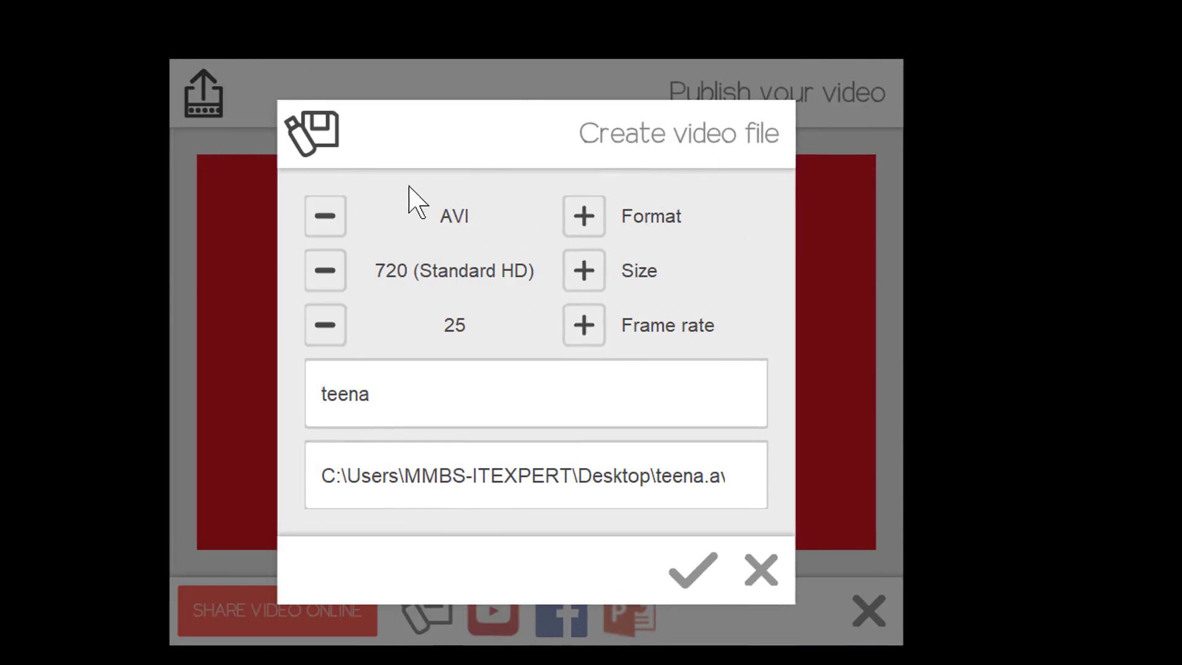
click(580, 223)
click(580, 222)
click(580, 223)
click(582, 230)
click(582, 229)
click(582, 230)
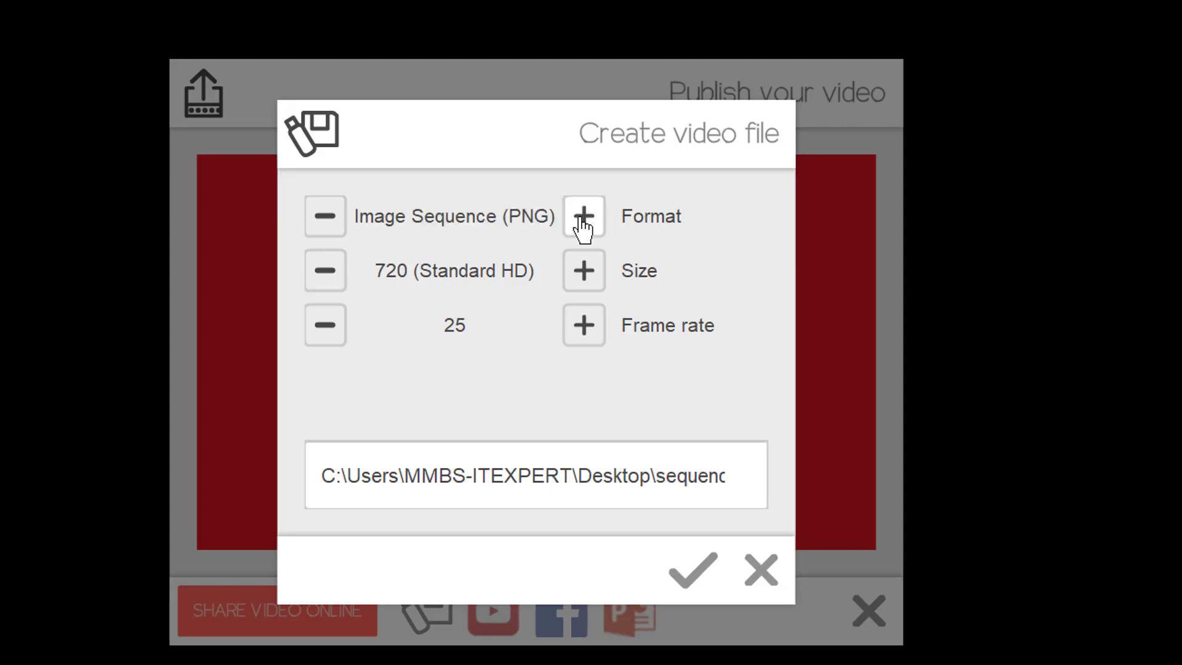
click(582, 230)
click(581, 229)
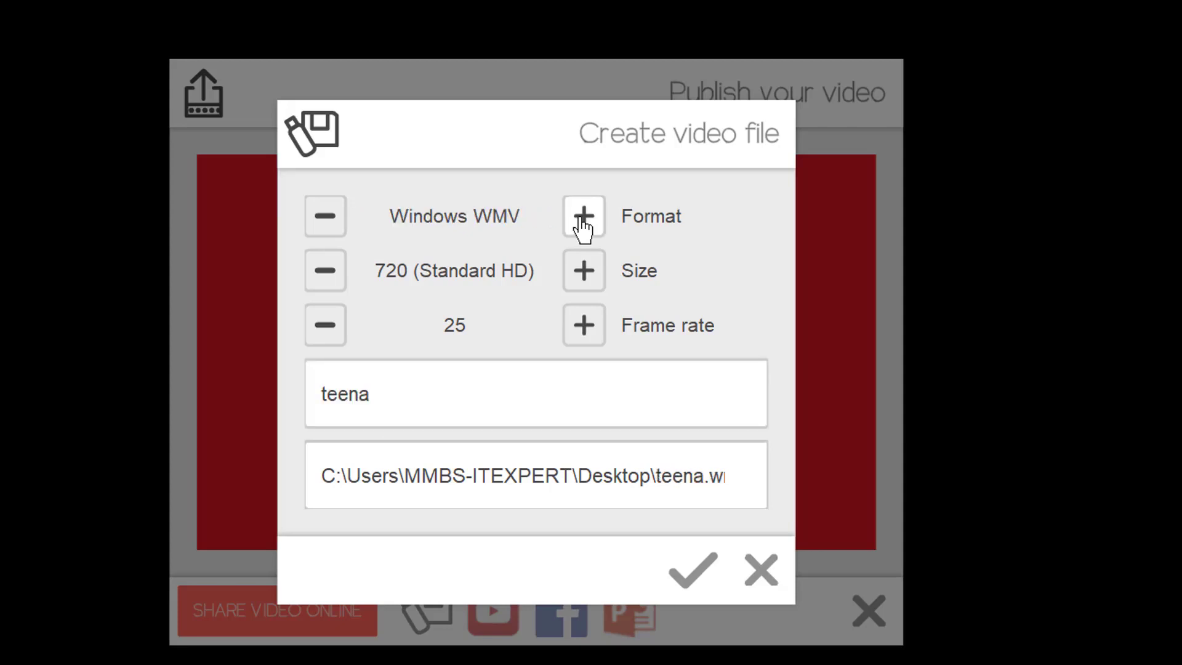
click(582, 230)
click(582, 230)
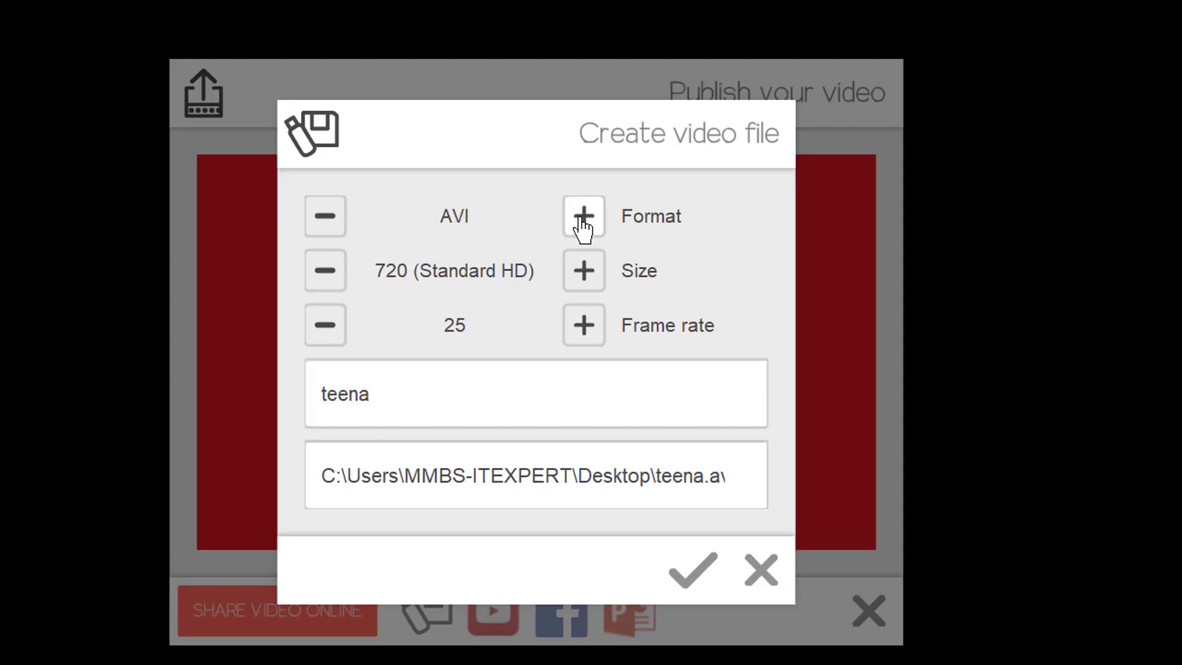
click(581, 230)
click(582, 230)
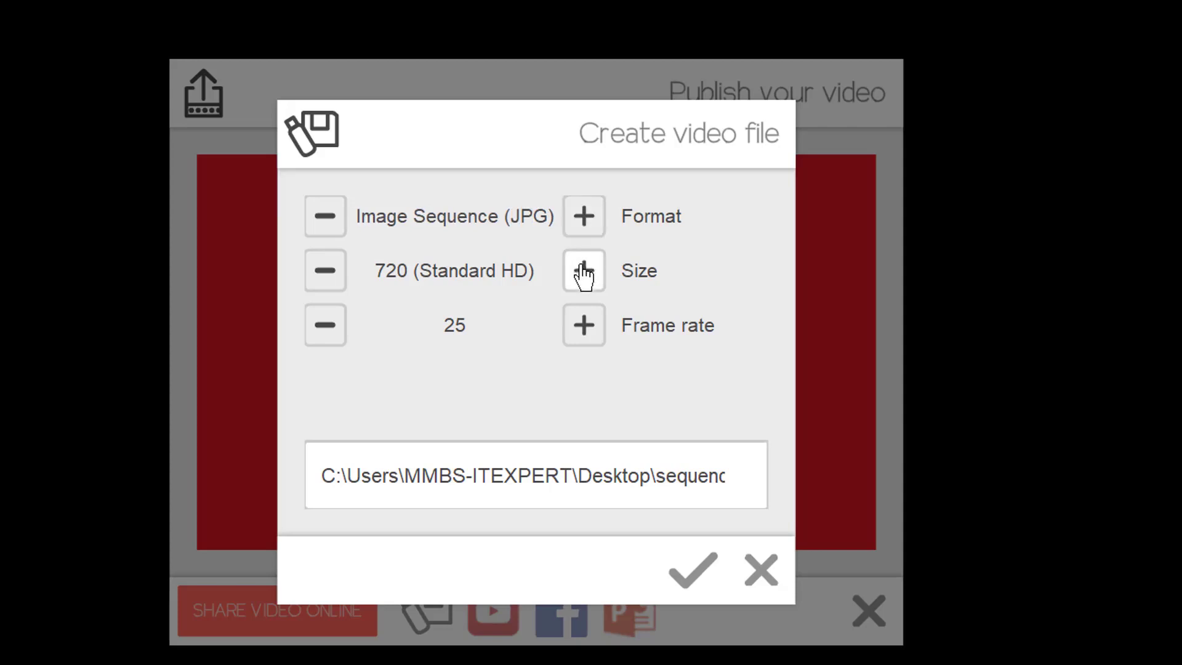
click(582, 225)
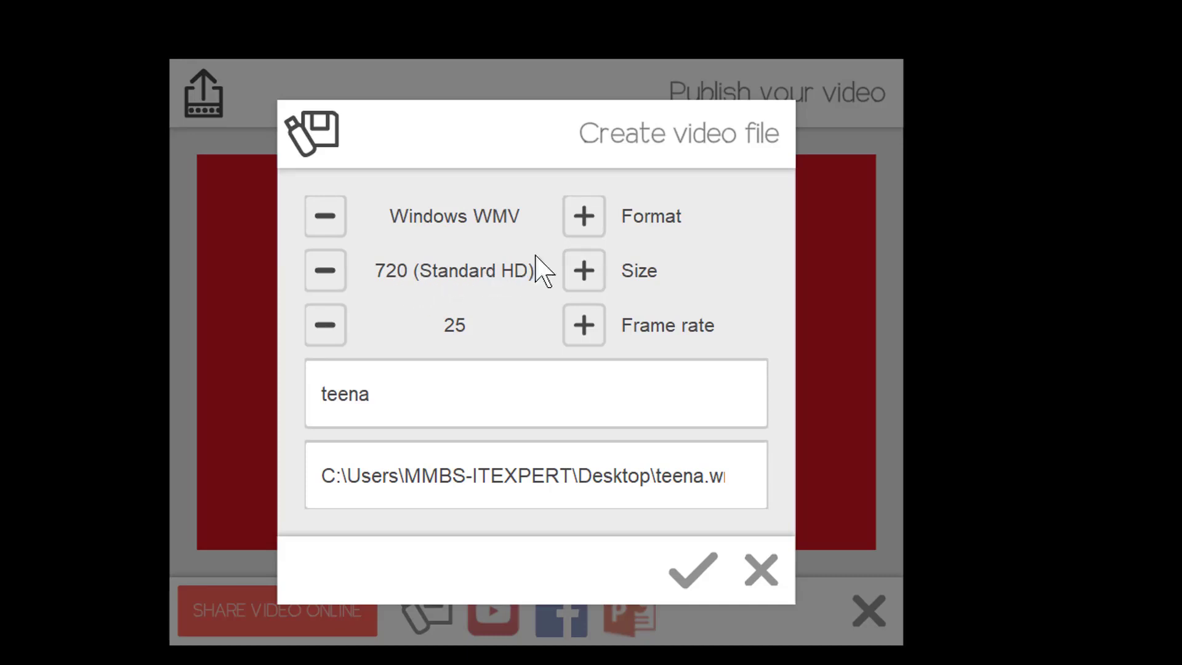
Cycle through the available video sizes, including 640 (Normal) and 1080 (Full HD), and return the size to 720 (Standard HD)
click(580, 281)
click(580, 280)
click(580, 281)
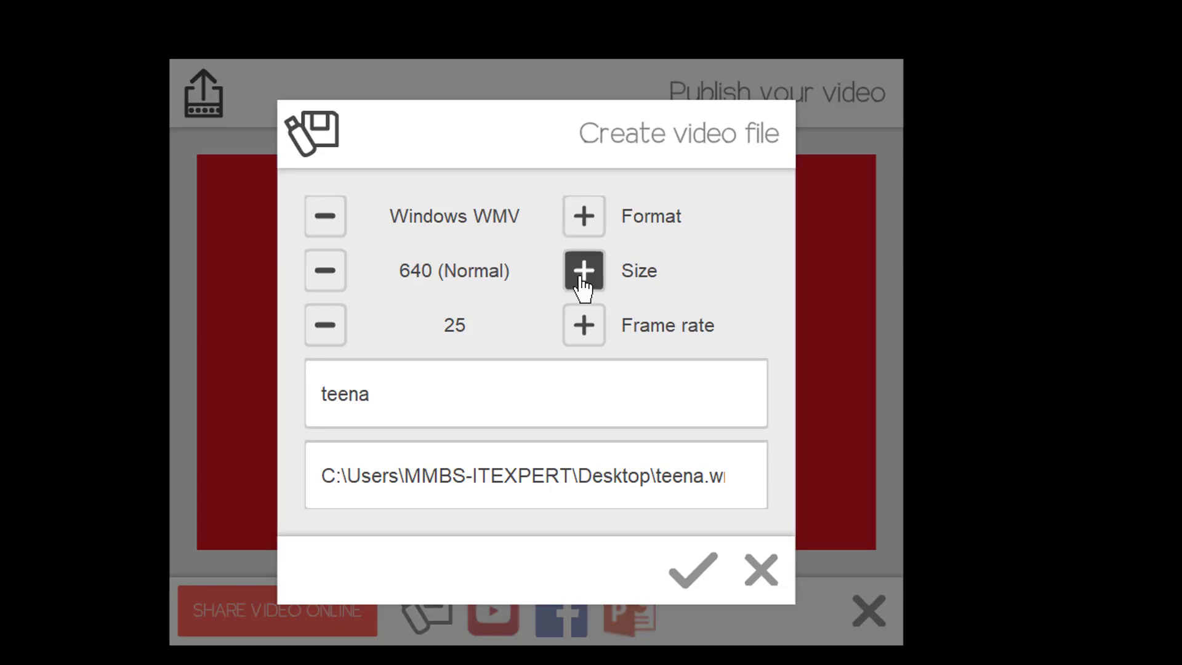
click(580, 281)
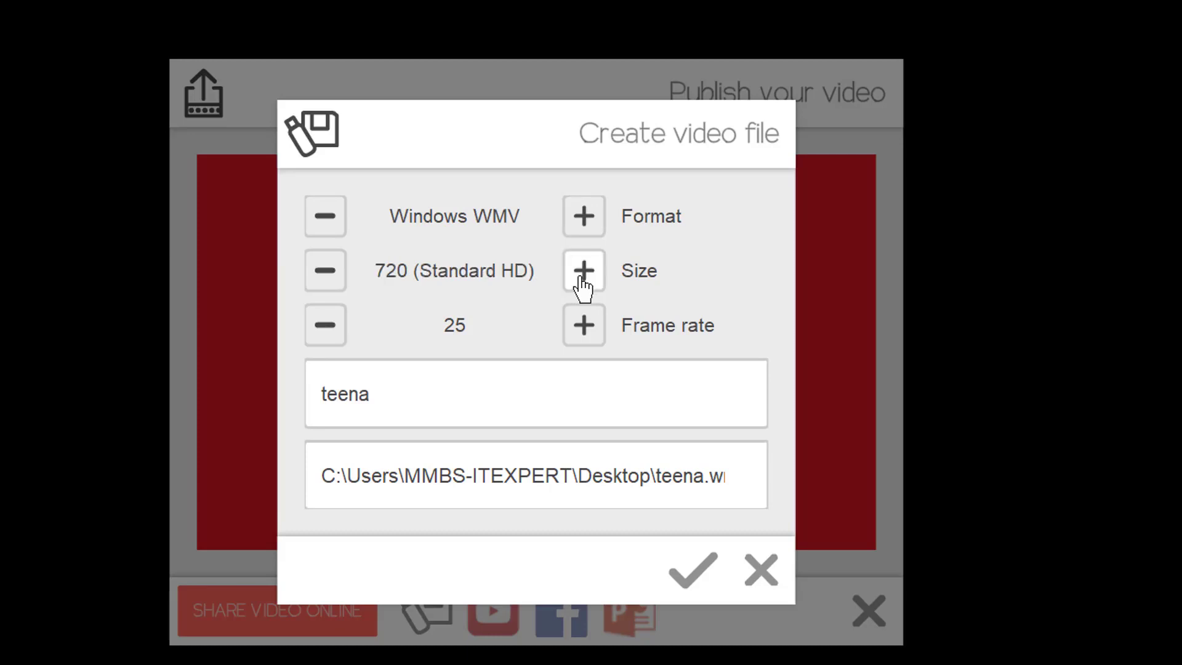
click(580, 281)
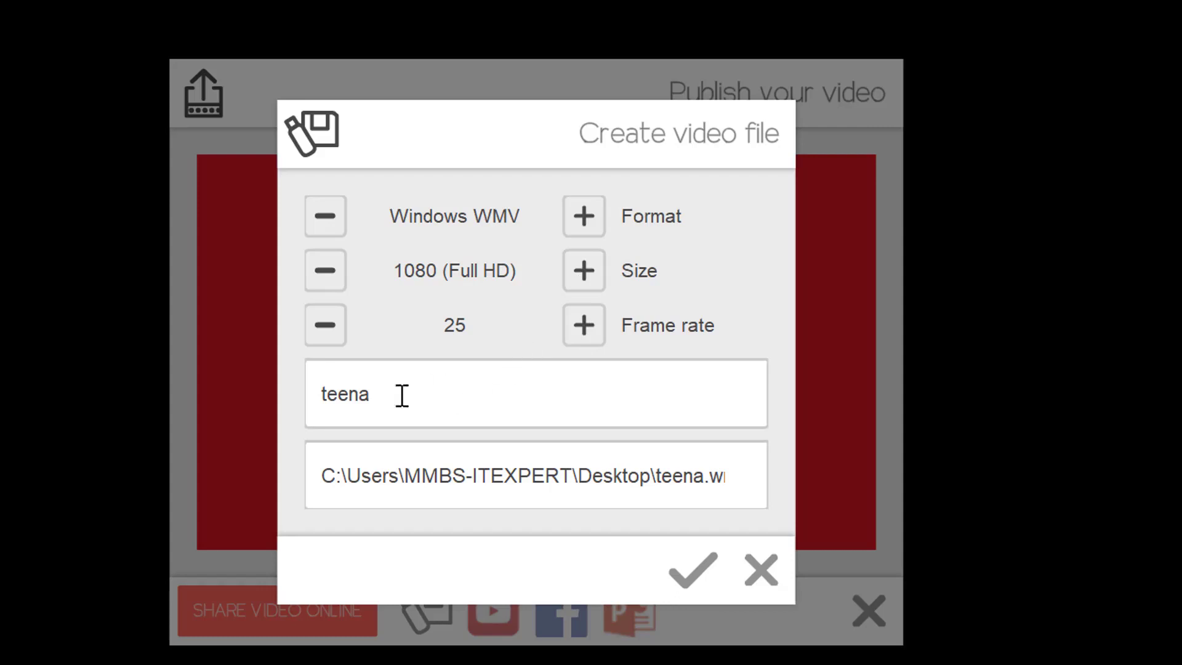
click(327, 270)
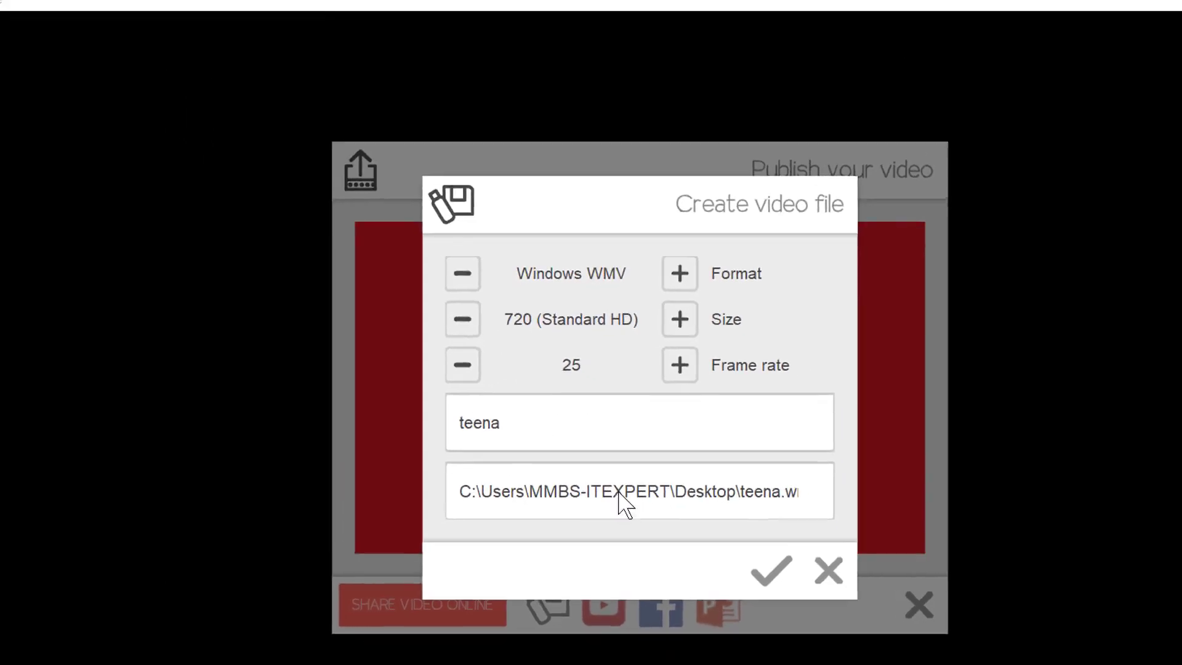
Select the Desktop folder as the output location and create the video file named teena
click(492, 477)
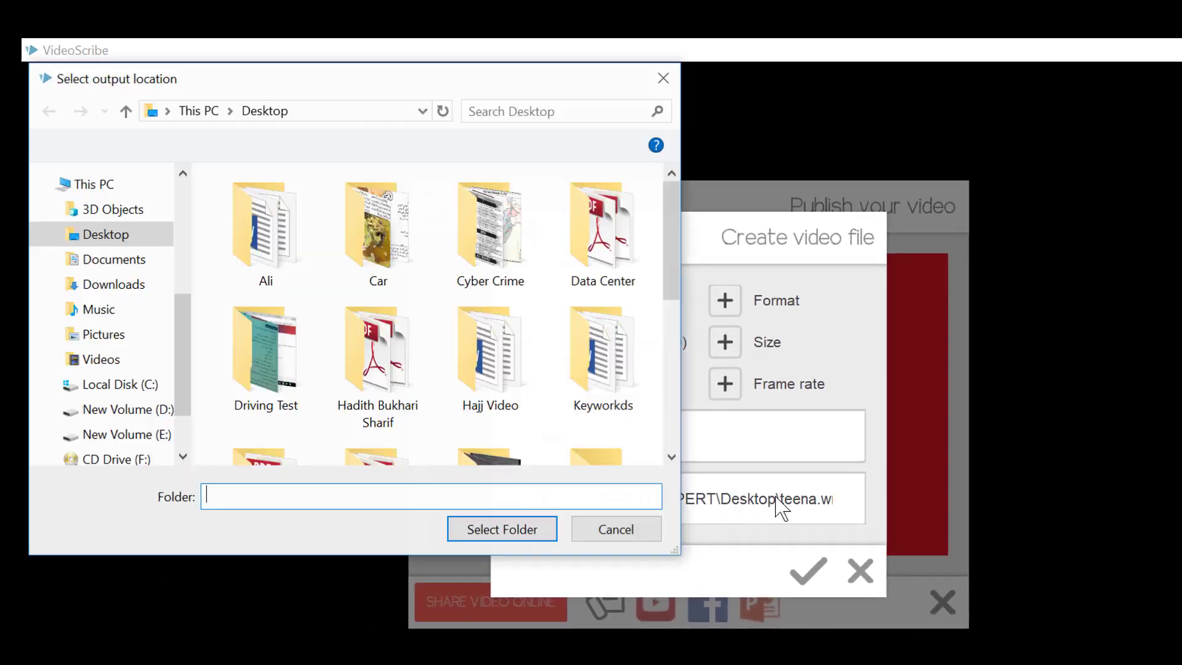
scroll(345, 389, down, 5)
scroll(348, 392, up, 3)
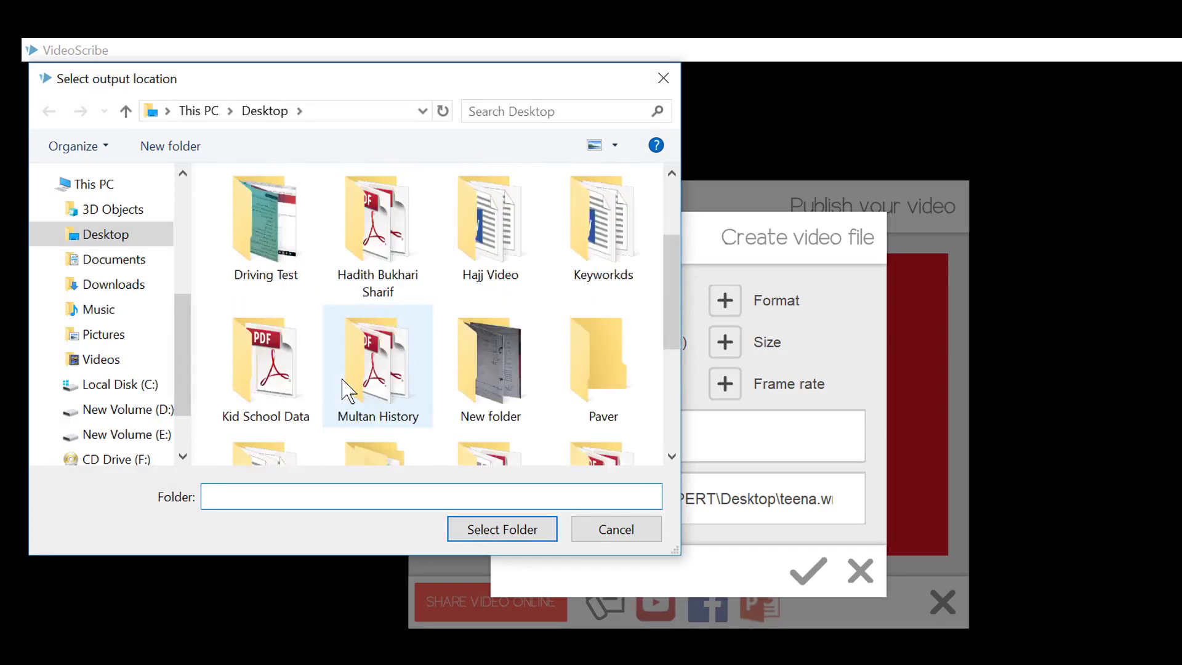
scroll(348, 391, down, 3)
click(542, 536)
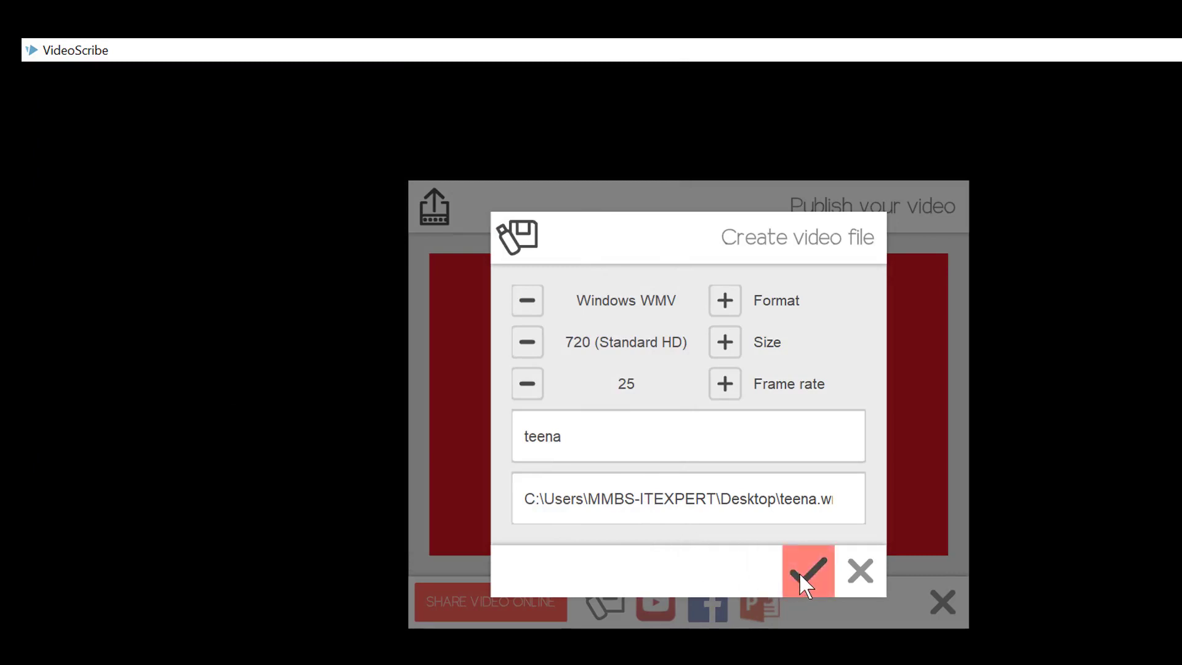
click(800, 575)
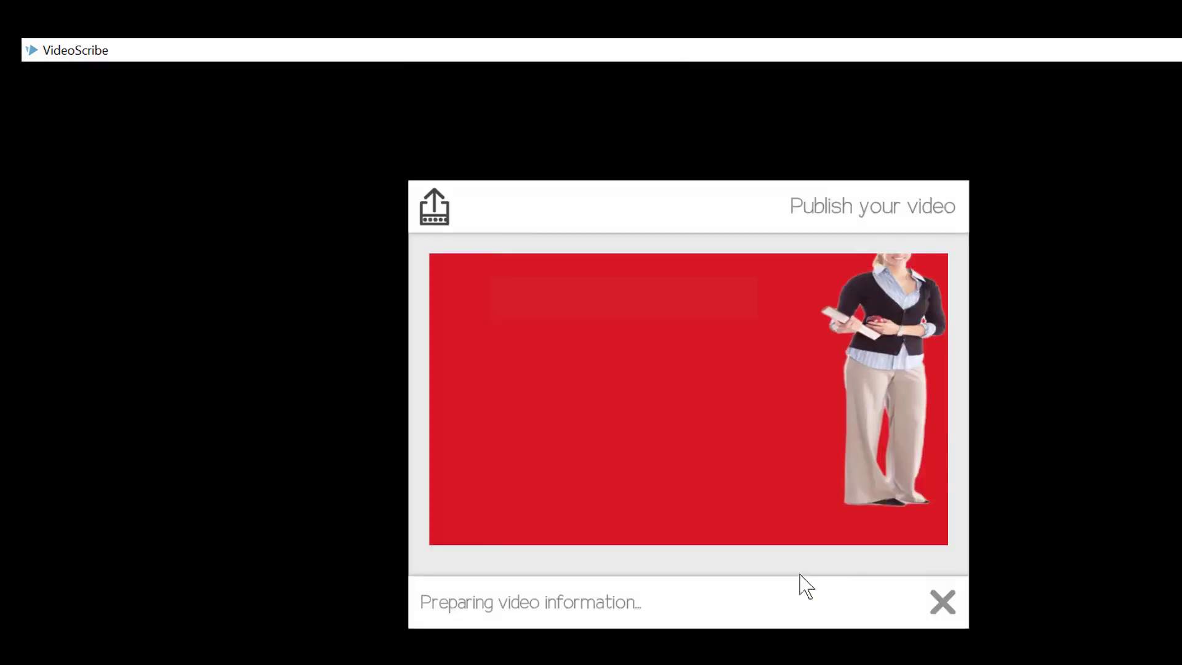